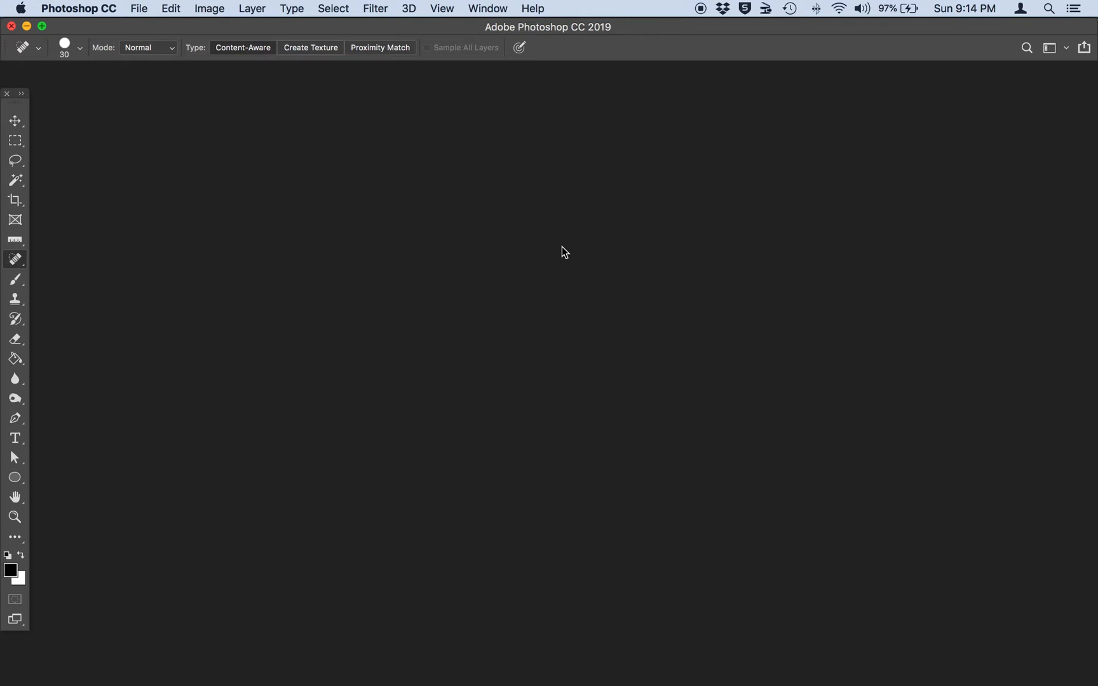
# - Open content_aware_spot.psd from the 2_ContentAware folder
pyautogui.click(139, 8)
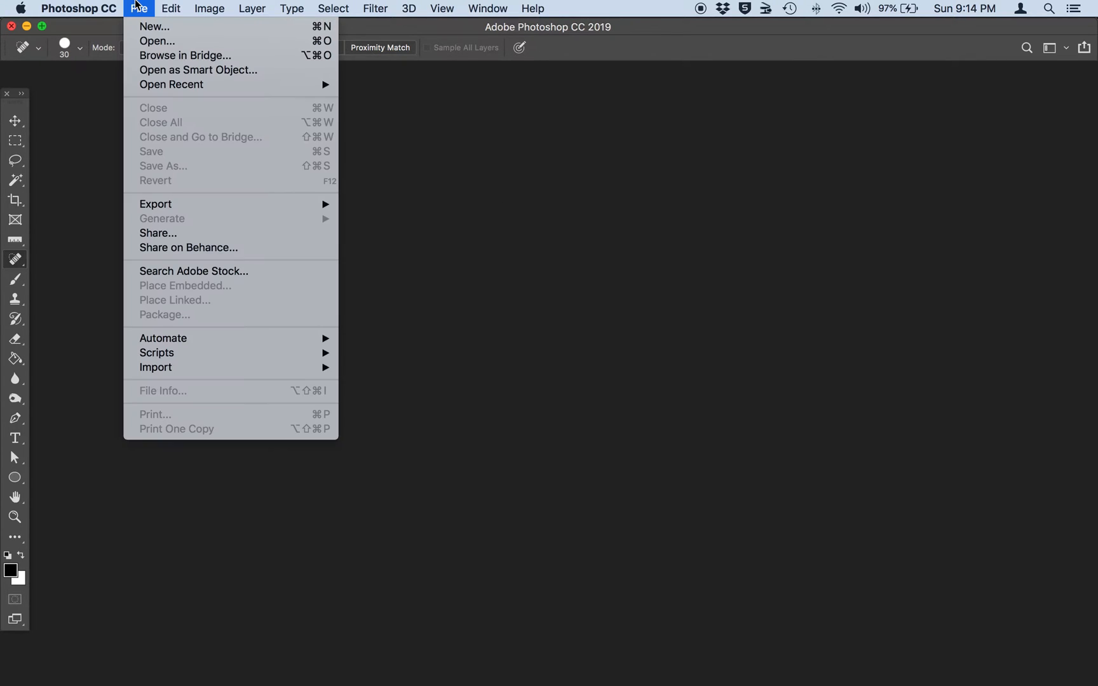
pyautogui.click(142, 43)
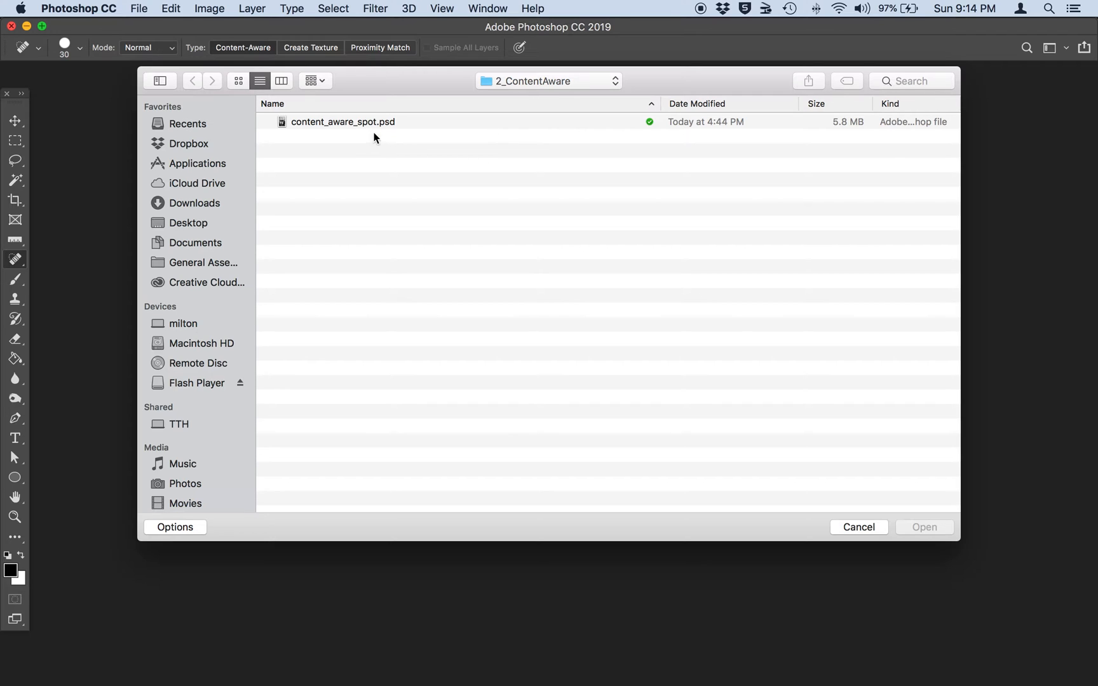
pyautogui.click(341, 122)
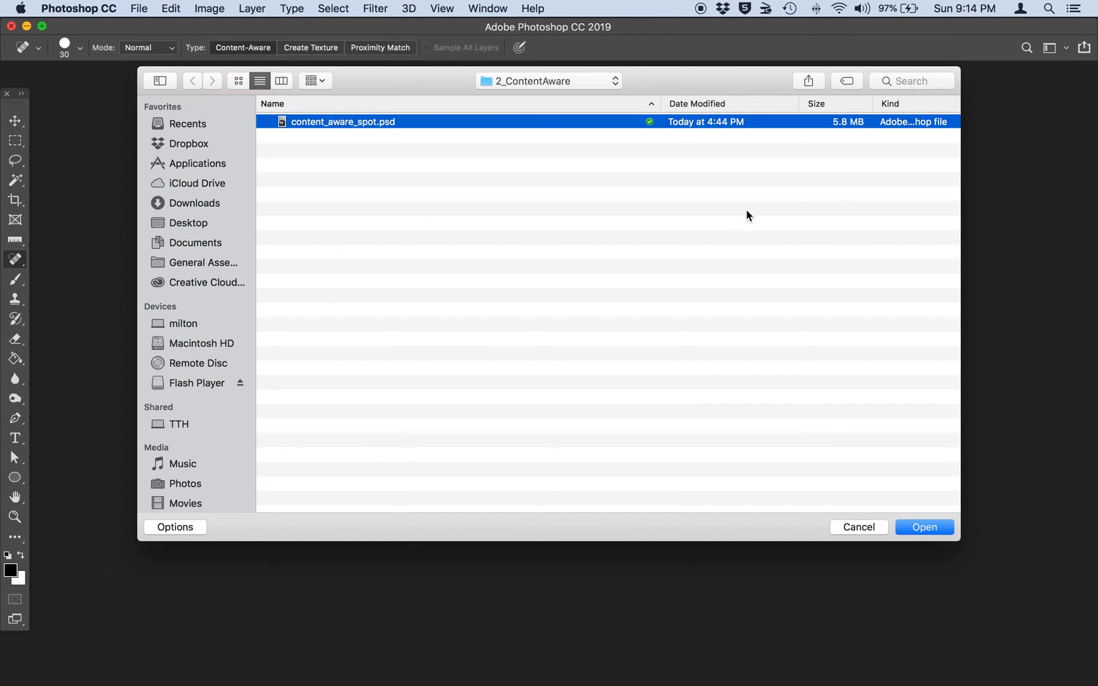
pyautogui.click(924, 527)
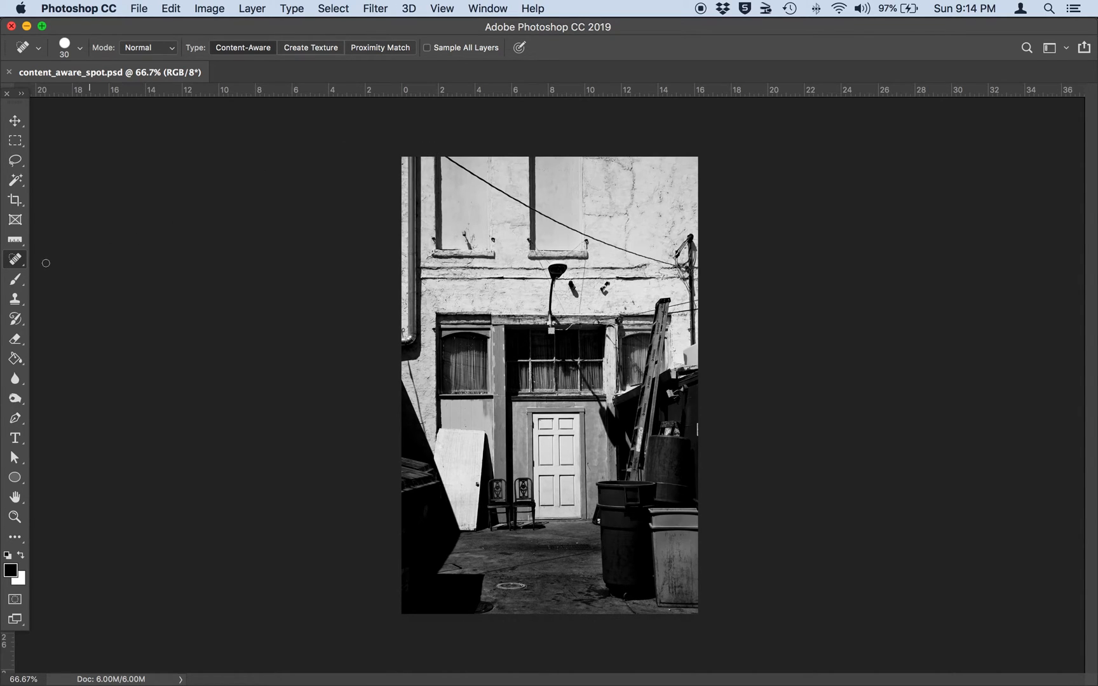
# - Choose the Spot Healing Brush Tool and set its brush hardness to 100%
pyautogui.click(19, 263)
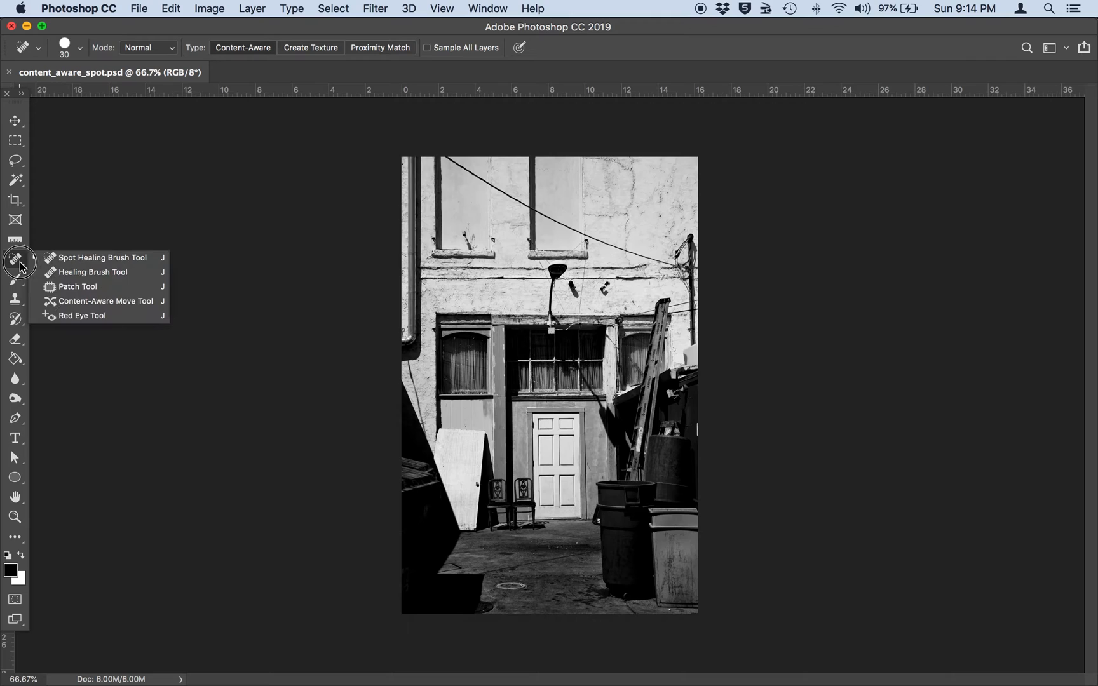
pyautogui.click(93, 261)
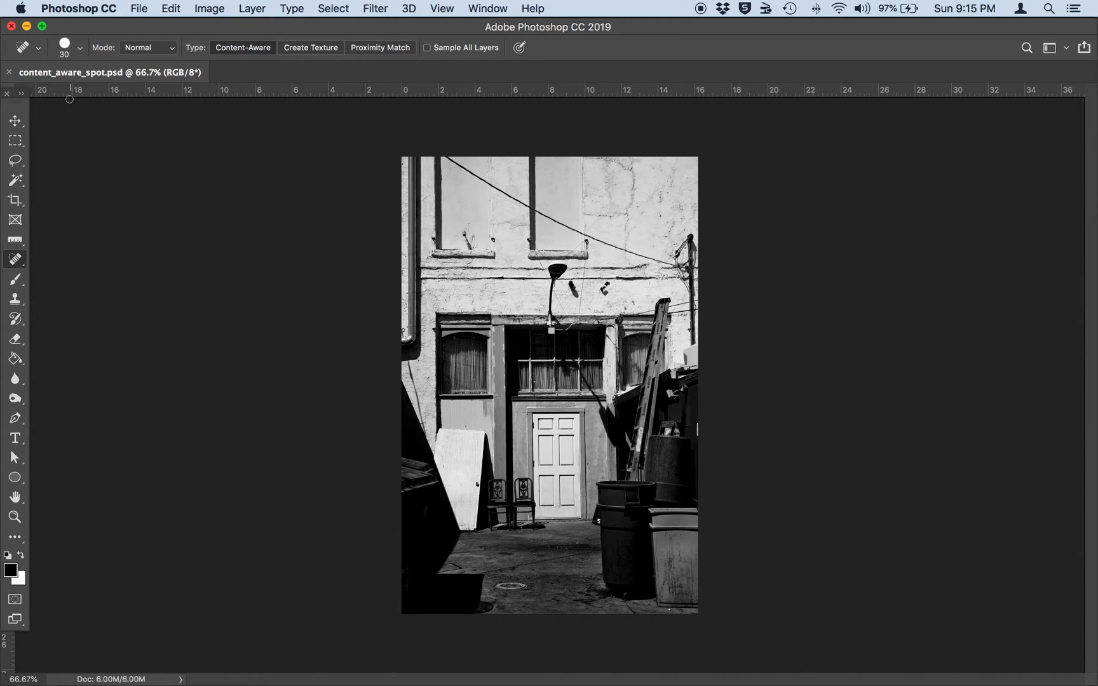
pyautogui.click(80, 51)
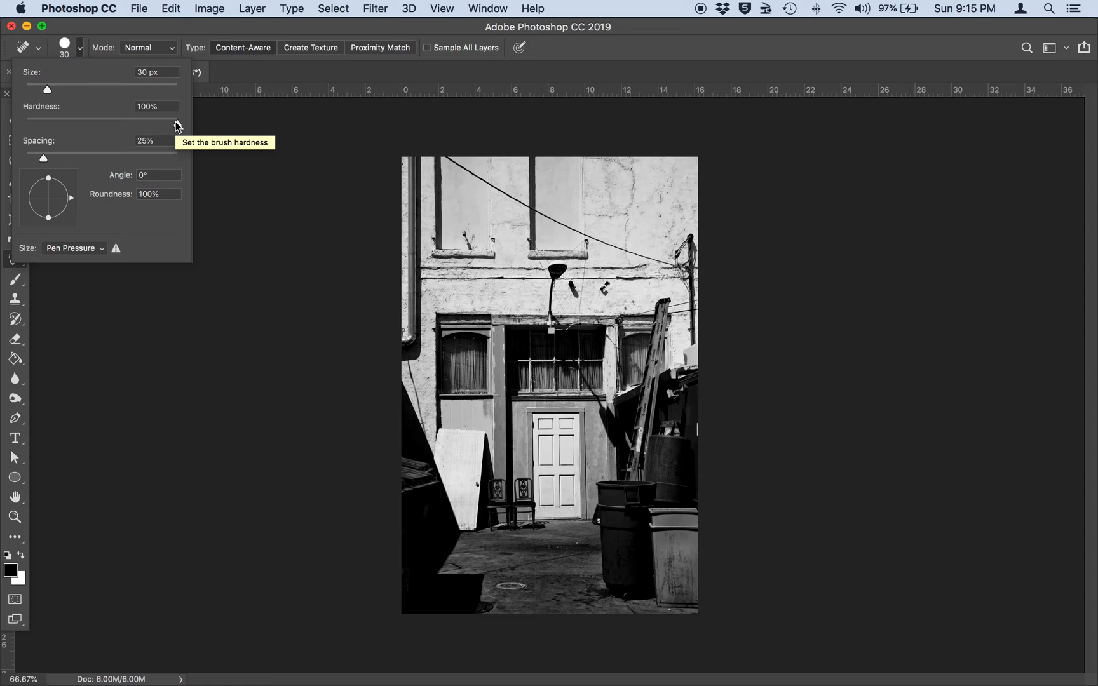
pyautogui.moveTo(178, 127); pyautogui.dragTo(15, 125)
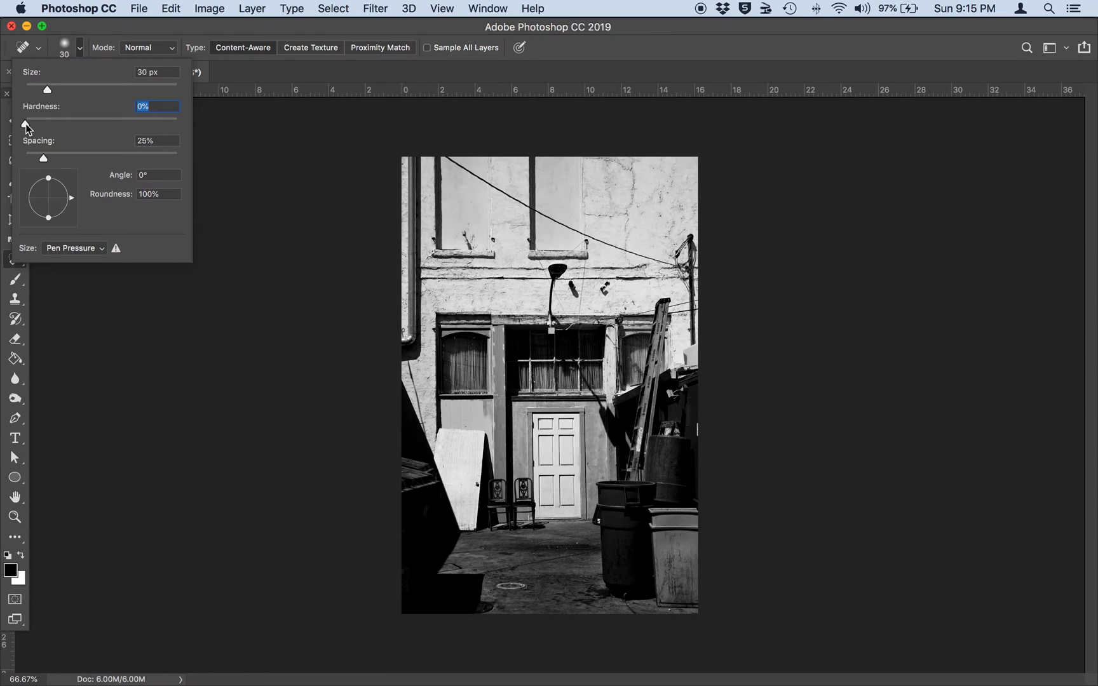
pyautogui.moveTo(25, 123); pyautogui.dragTo(192, 134)
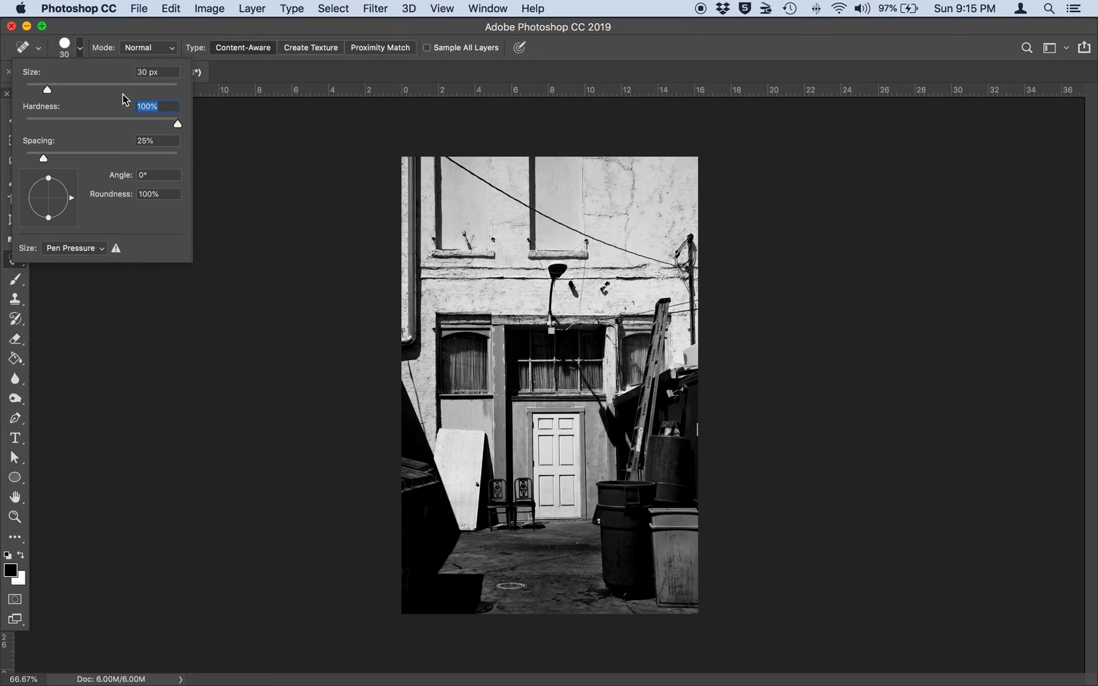
pyautogui.click(81, 51)
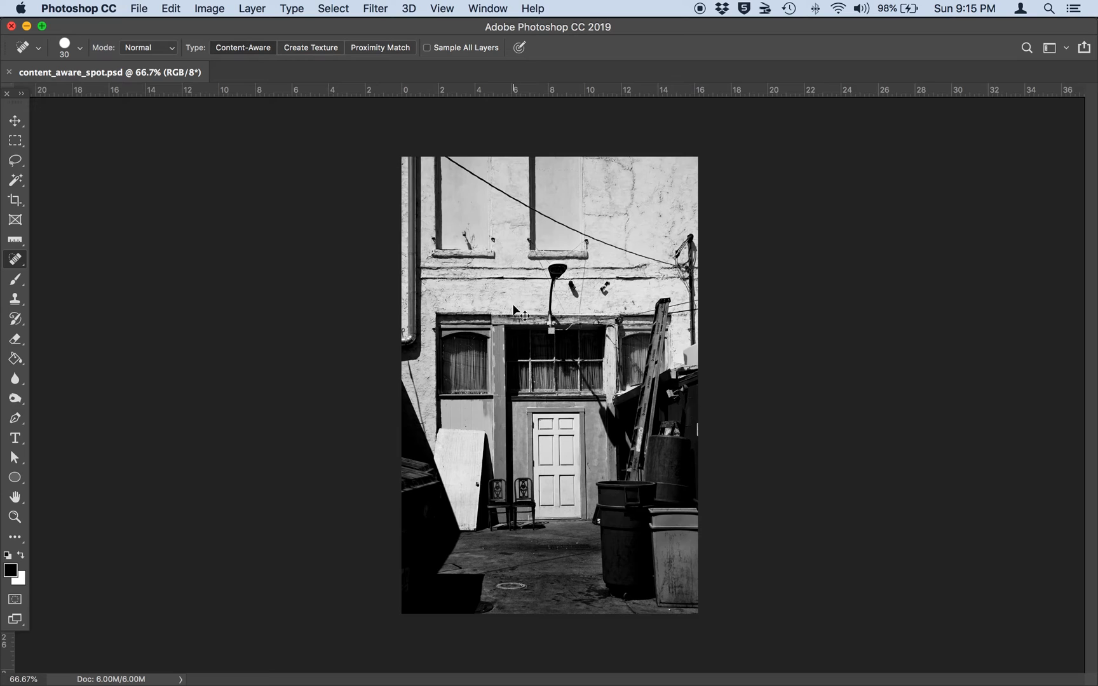
# - Remove the long diagonal cable crossing the upper wall and both upper windows with a Content-Aware Spot Healing Brush stroke
pyautogui.press('super+plus')
pyautogui.scroll(5, 514, 305)
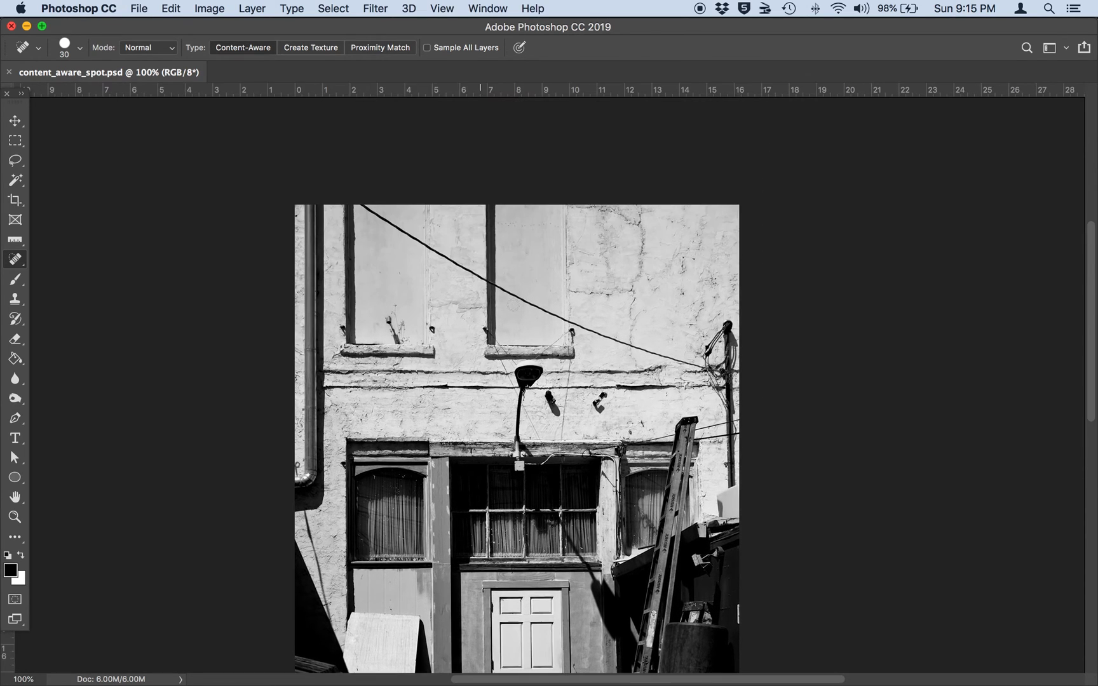
pyautogui.scroll(-2, 514, 305)
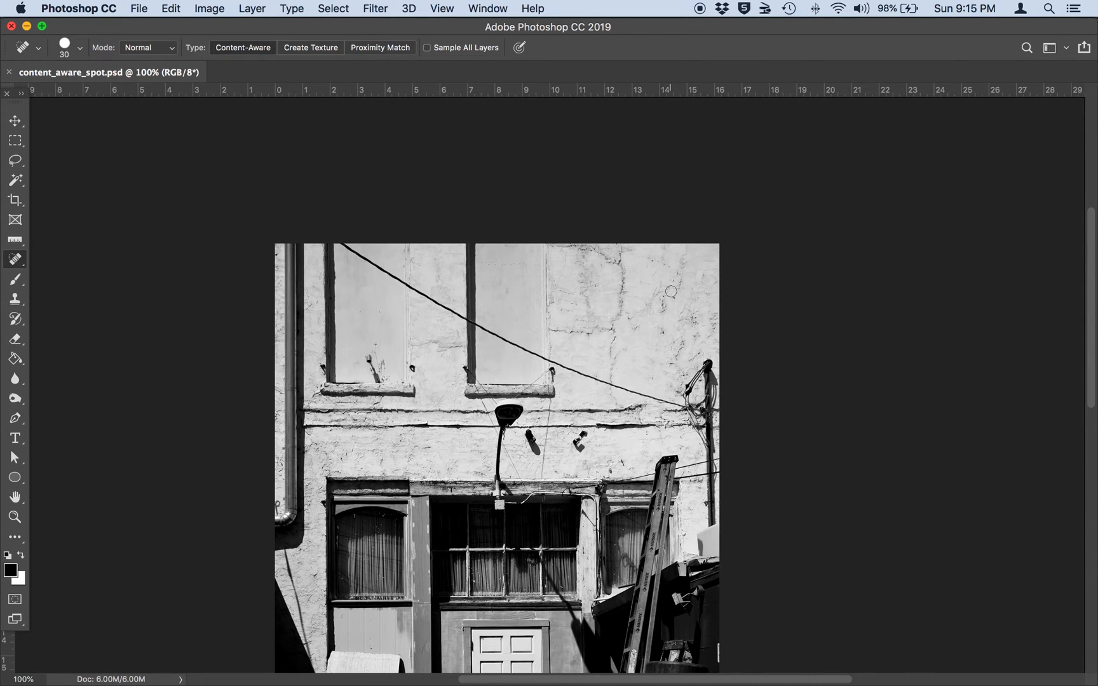
pyautogui.press('super+plus')
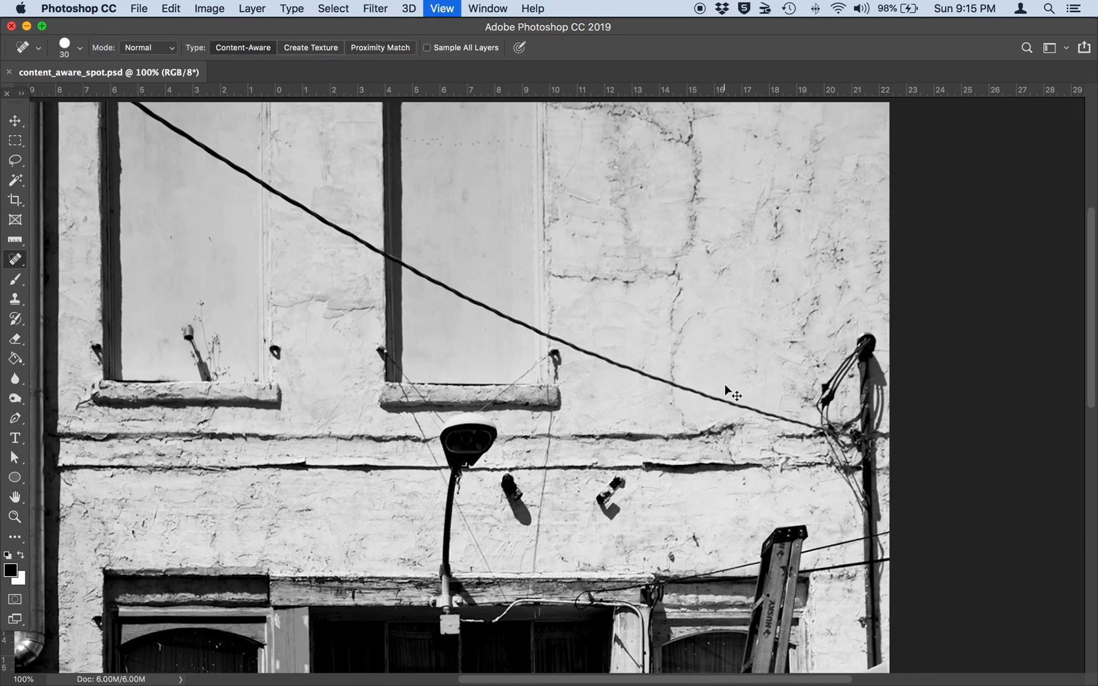
pyautogui.press('super+plus')
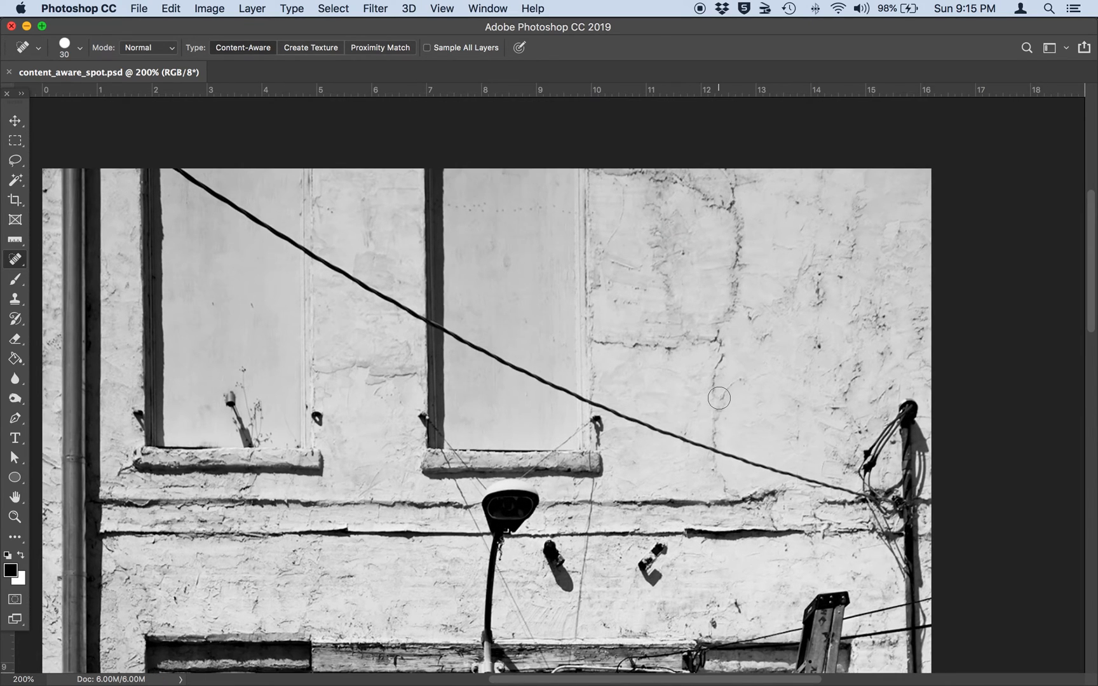
pyautogui.moveTo(932, 506)
pyautogui.mouseDown()
pyautogui.moveTo(643, 430)
pyautogui.moveTo(358, 286)
pyautogui.moveTo(178, 172)
pyautogui.mouseUp()
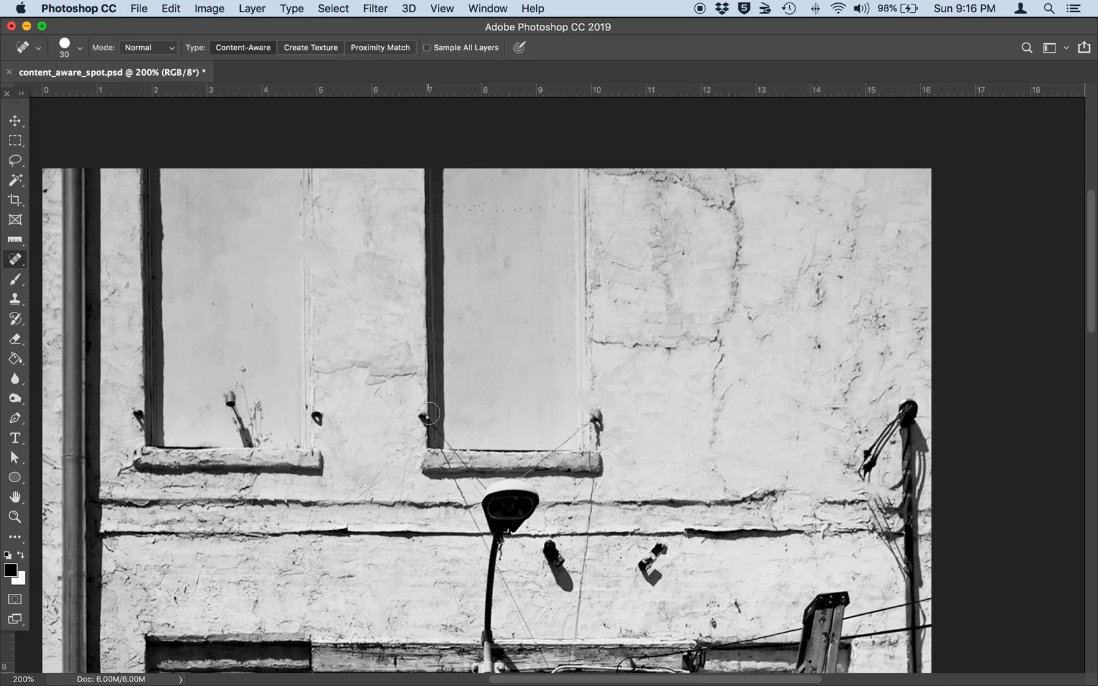
# - Heal away the two small fixtures and their shadows on the wall beside the street lamp
pyautogui.scroll(-10, 429, 414)
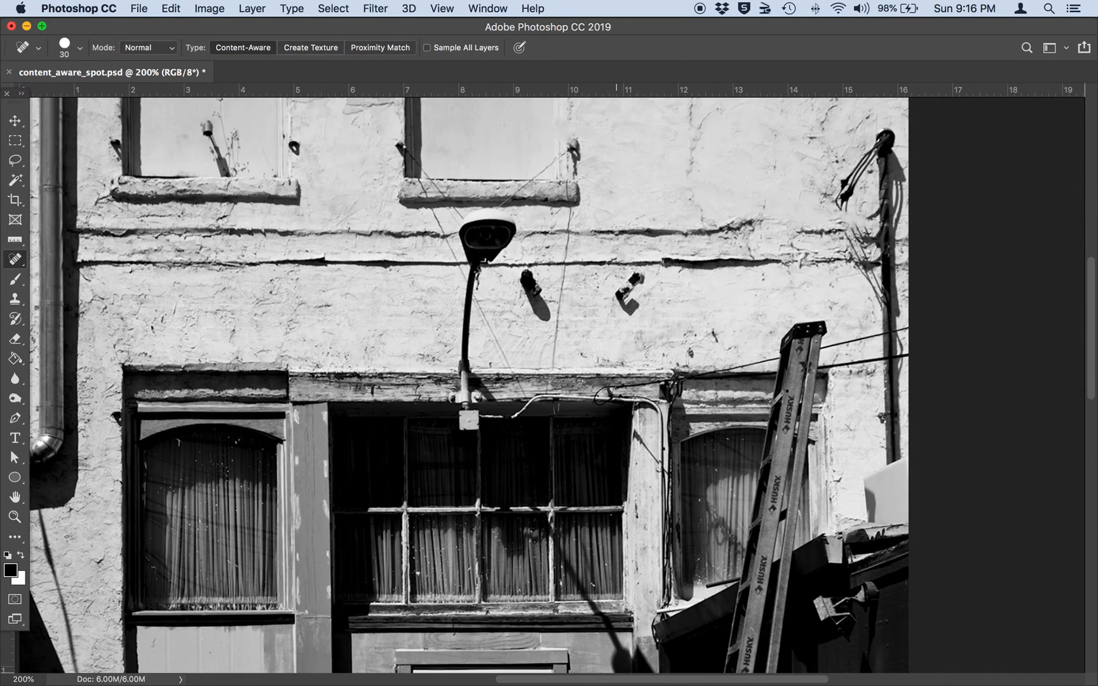
pyautogui.moveTo(641, 277)
pyautogui.mouseDown()
pyautogui.moveTo(627, 294)
pyautogui.moveTo(636, 305)
pyautogui.mouseUp()
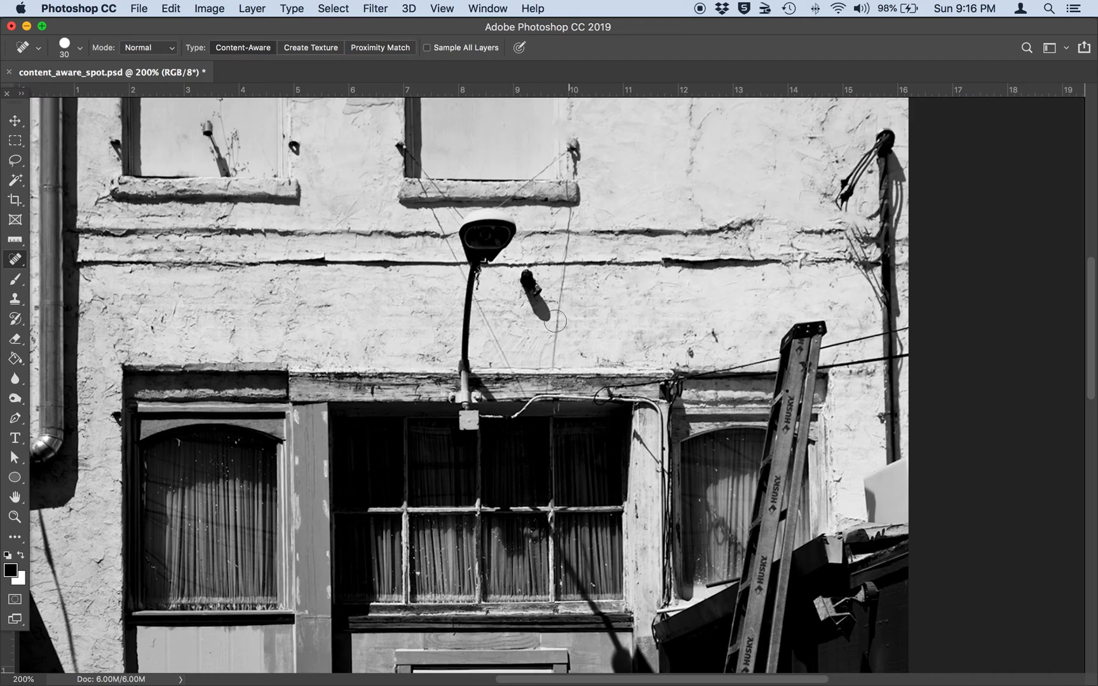
pyautogui.moveTo(543, 311); pyautogui.dragTo(525, 277)
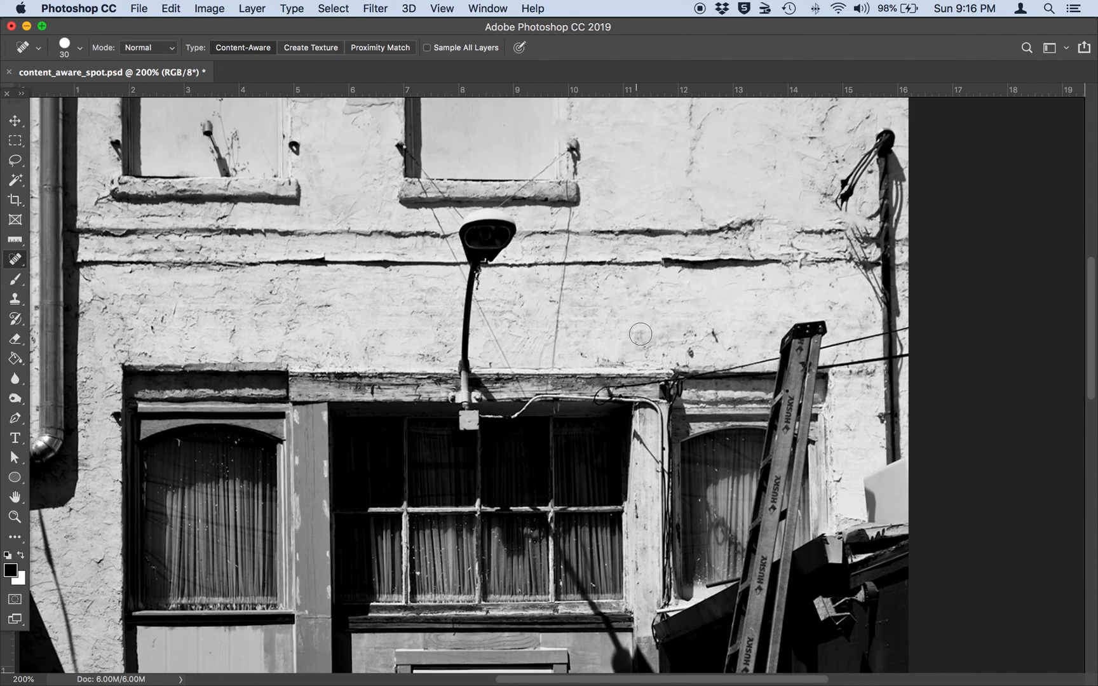
# - Try to remove the white panelled door and its frame by painting over them with the Spot Healing Brush, and undo it
pyautogui.scroll(-10, 641, 334)
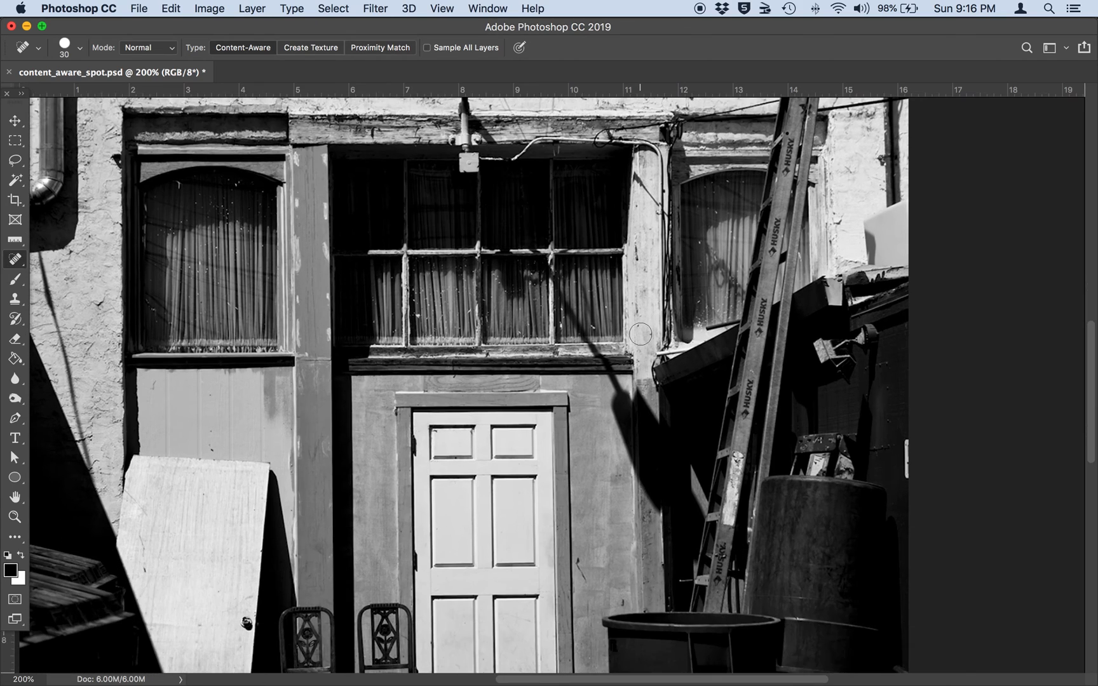
pyautogui.scroll(-1, 640, 335)
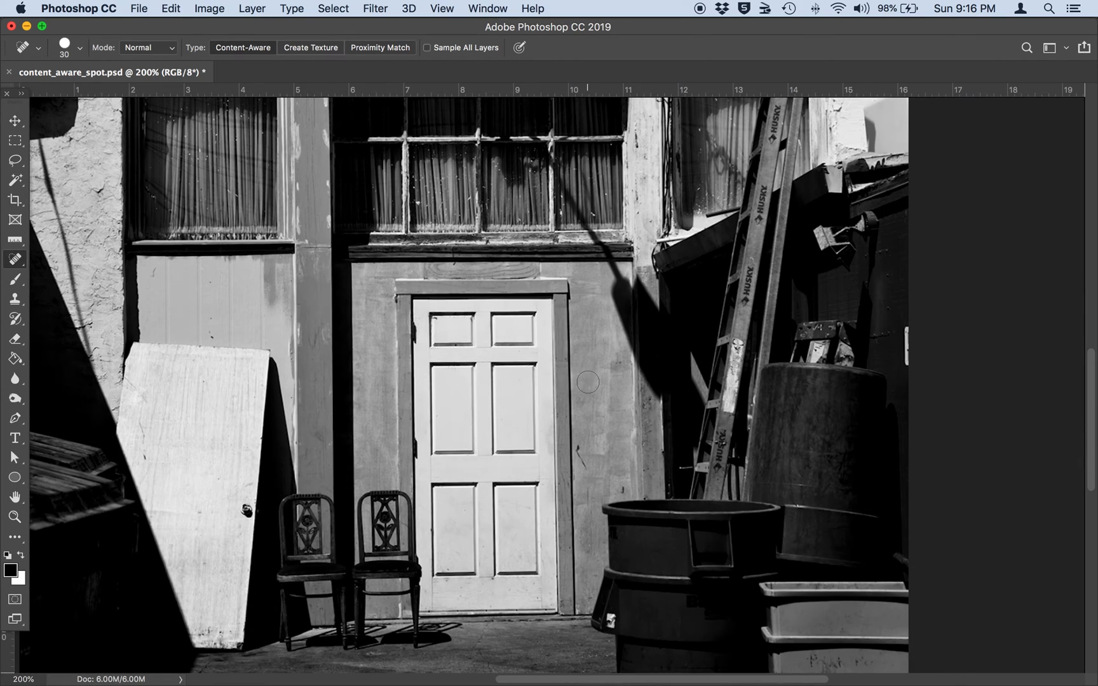
pyautogui.scroll(-2, 506, 458)
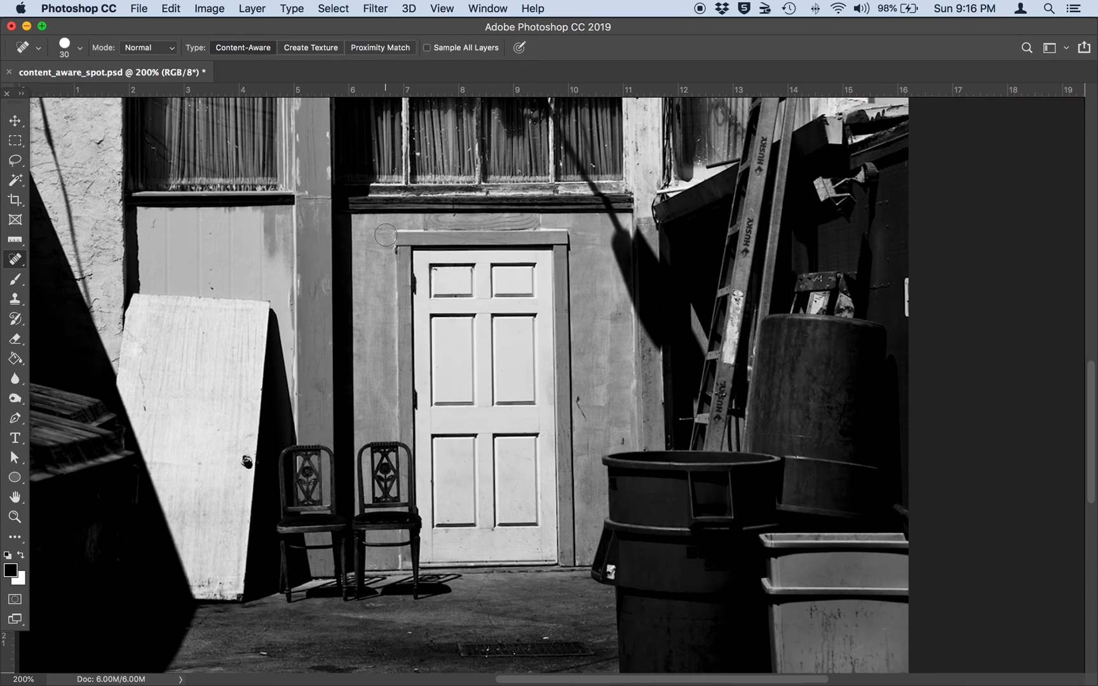
pyautogui.moveTo(387, 240)
pyautogui.mouseDown()
pyautogui.moveTo(582, 243)
pyautogui.moveTo(394, 255)
pyautogui.moveTo(580, 276)
pyautogui.moveTo(394, 286)
pyautogui.moveTo(478, 307)
pyautogui.moveTo(530, 296)
pyautogui.moveTo(559, 312)
pyautogui.moveTo(557, 263)
pyautogui.moveTo(569, 251)
pyautogui.moveTo(553, 246)
pyautogui.moveTo(557, 234)
pyautogui.moveTo(505, 235)
pyautogui.moveTo(575, 246)
pyautogui.moveTo(493, 290)
pyautogui.moveTo(440, 276)
pyautogui.moveTo(504, 265)
pyautogui.moveTo(401, 270)
pyautogui.moveTo(398, 294)
pyautogui.moveTo(446, 311)
pyautogui.moveTo(561, 306)
pyautogui.moveTo(573, 563)
pyautogui.moveTo(423, 560)
pyautogui.moveTo(432, 461)
pyautogui.moveTo(412, 397)
pyautogui.moveTo(419, 326)
pyautogui.moveTo(546, 330)
pyautogui.moveTo(393, 342)
pyautogui.moveTo(540, 362)
pyautogui.moveTo(396, 378)
pyautogui.moveTo(544, 393)
pyautogui.moveTo(421, 403)
pyautogui.moveTo(550, 416)
pyautogui.mouseUp()
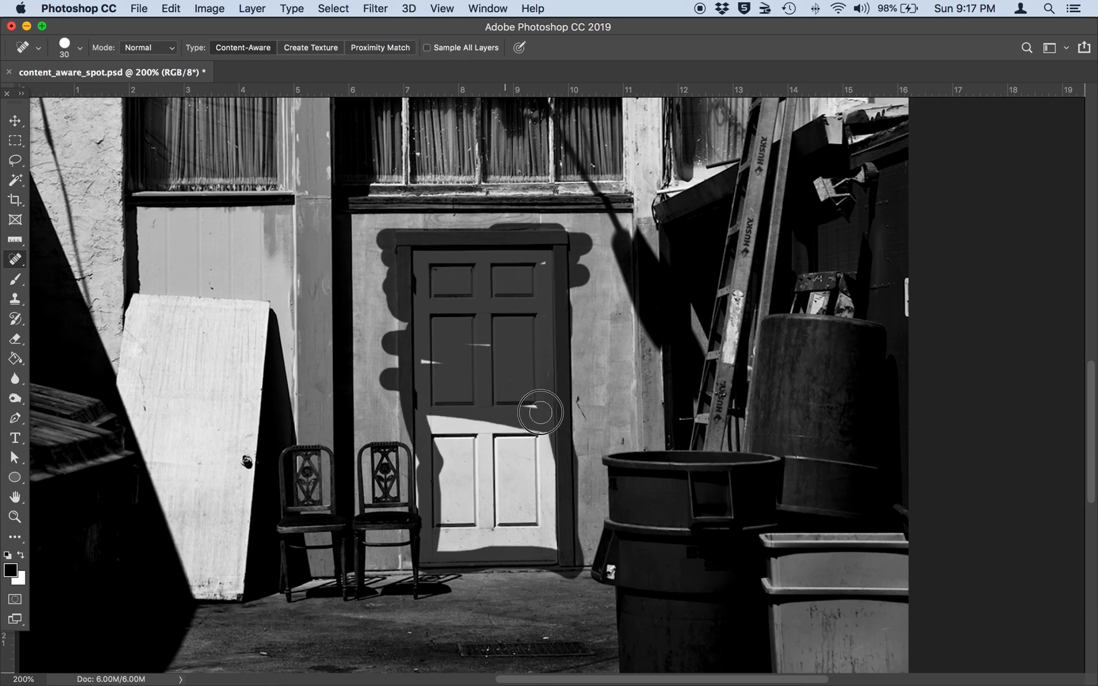
pyautogui.moveTo(516, 427)
pyautogui.mouseDown()
pyautogui.moveTo(508, 483)
pyautogui.moveTo(557, 435)
pyautogui.moveTo(554, 527)
pyautogui.moveTo(541, 537)
pyautogui.moveTo(529, 424)
pyautogui.moveTo(446, 421)
pyautogui.moveTo(455, 445)
pyautogui.moveTo(510, 466)
pyautogui.moveTo(439, 549)
pyautogui.moveTo(564, 548)
pyautogui.moveTo(444, 503)
pyautogui.mouseUp()
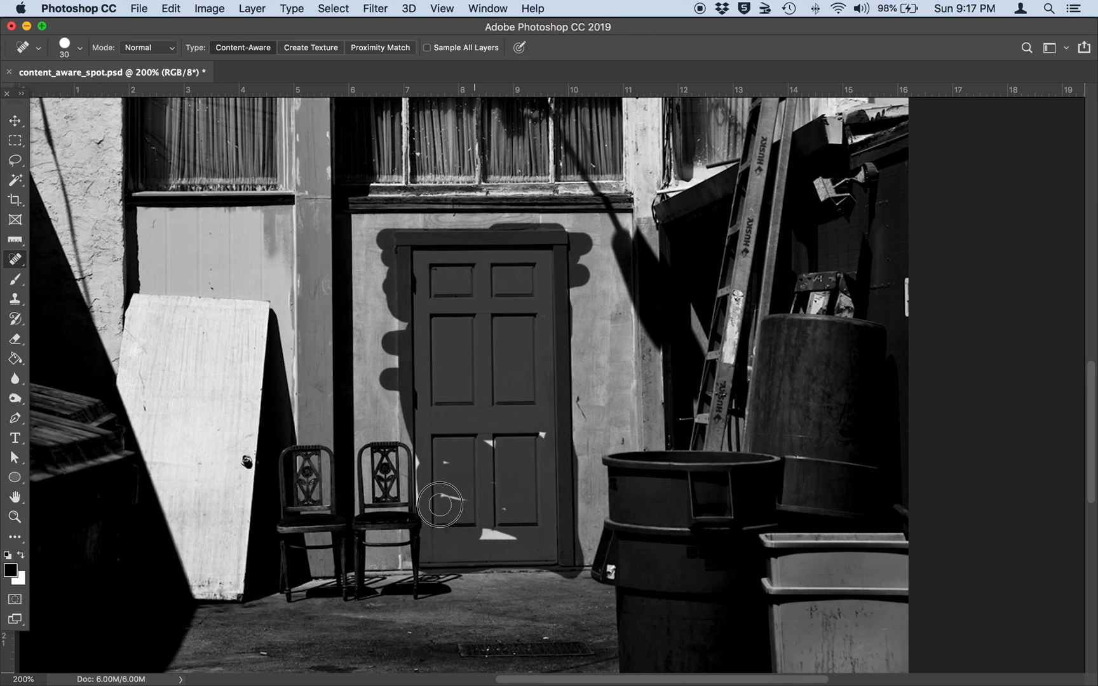
pyautogui.click(494, 522)
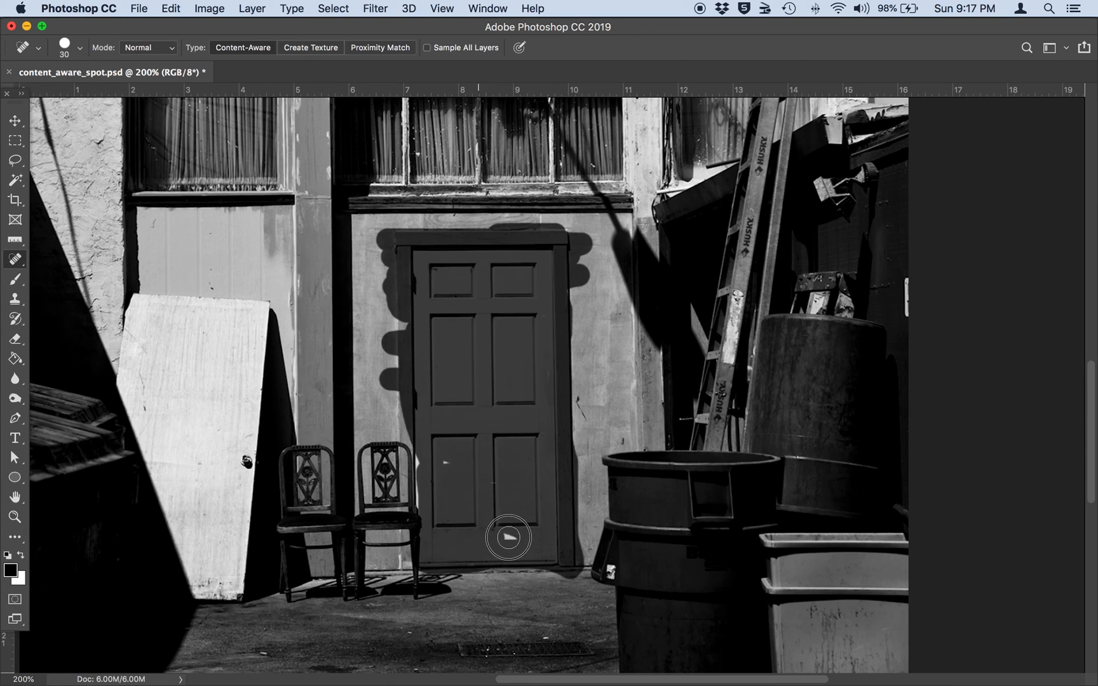
pyautogui.click(449, 455)
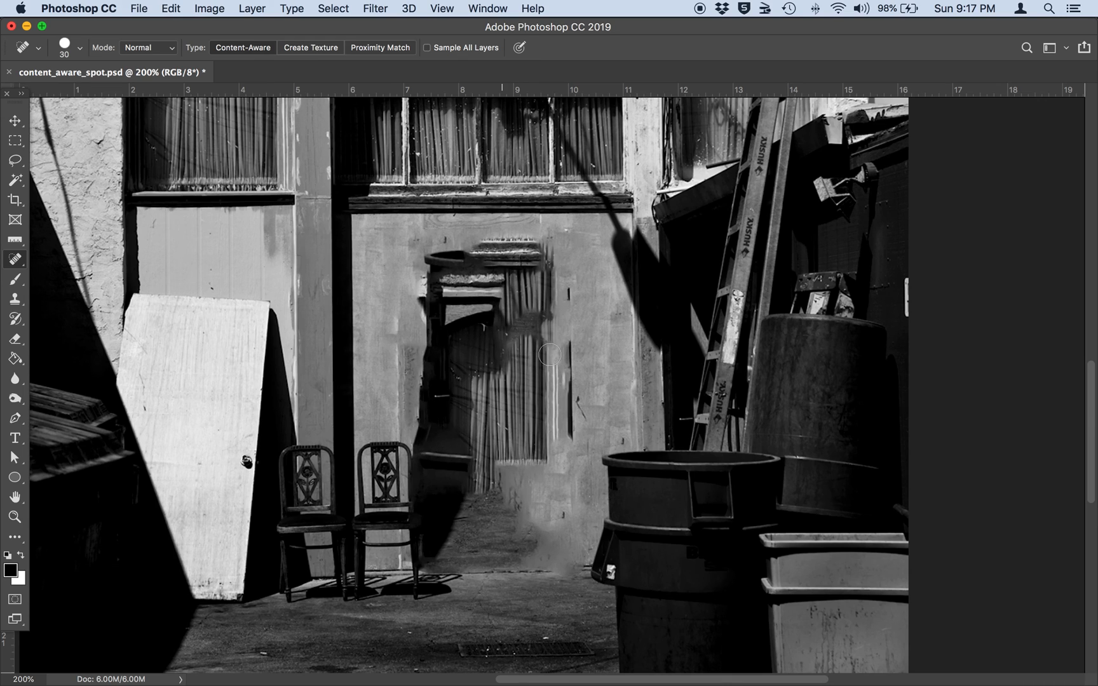
pyautogui.press('super+z')
# - Heal away the lower part of the thin vertical wire on the wall between the street lamp and the ladder
pyautogui.scroll(5, 551, 354)
pyautogui.hscroll(-1, 551, 354)
pyautogui.scroll(8, 550, 353)
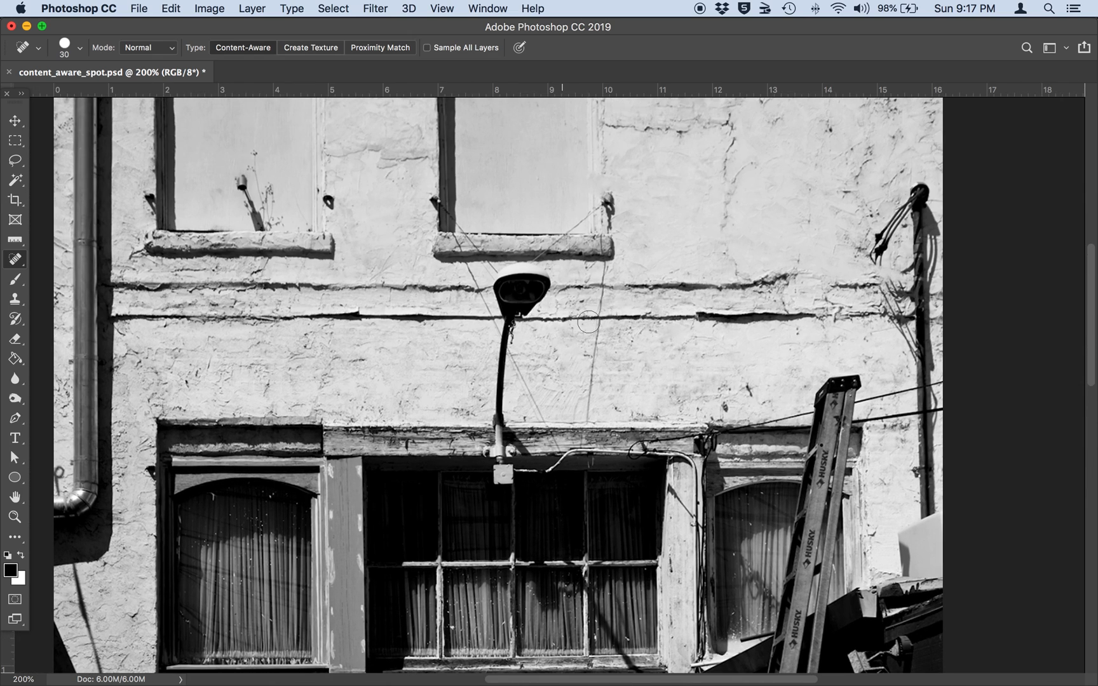
pyautogui.moveTo(591, 414); pyautogui.dragTo(601, 326)
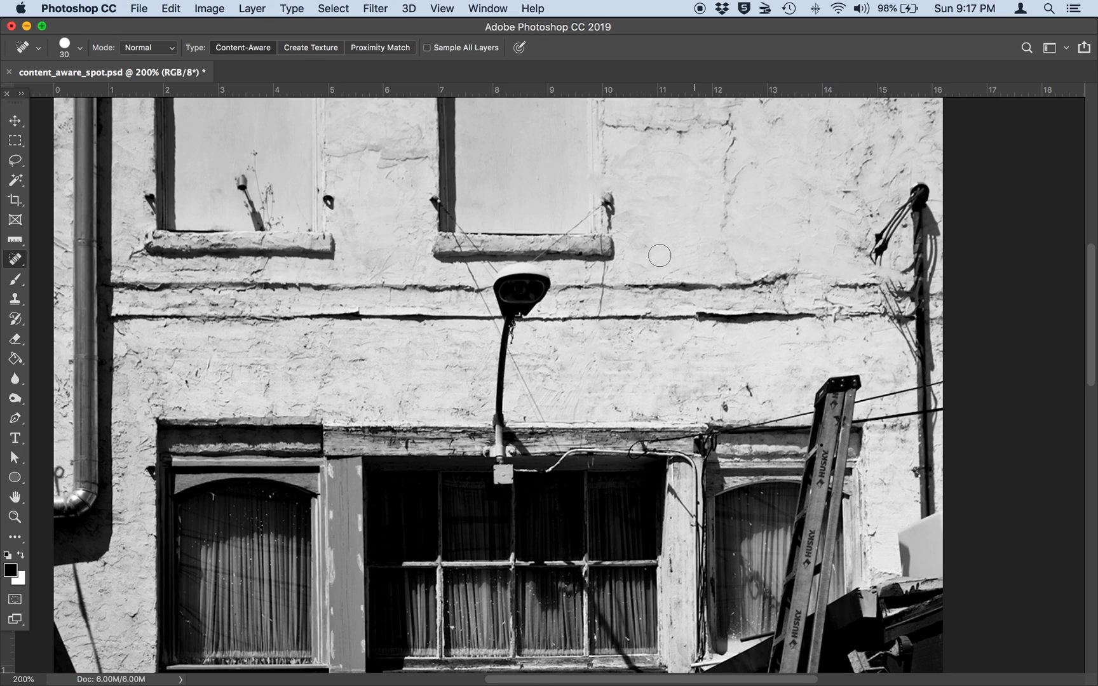
pyautogui.scroll(5, 654, 195)
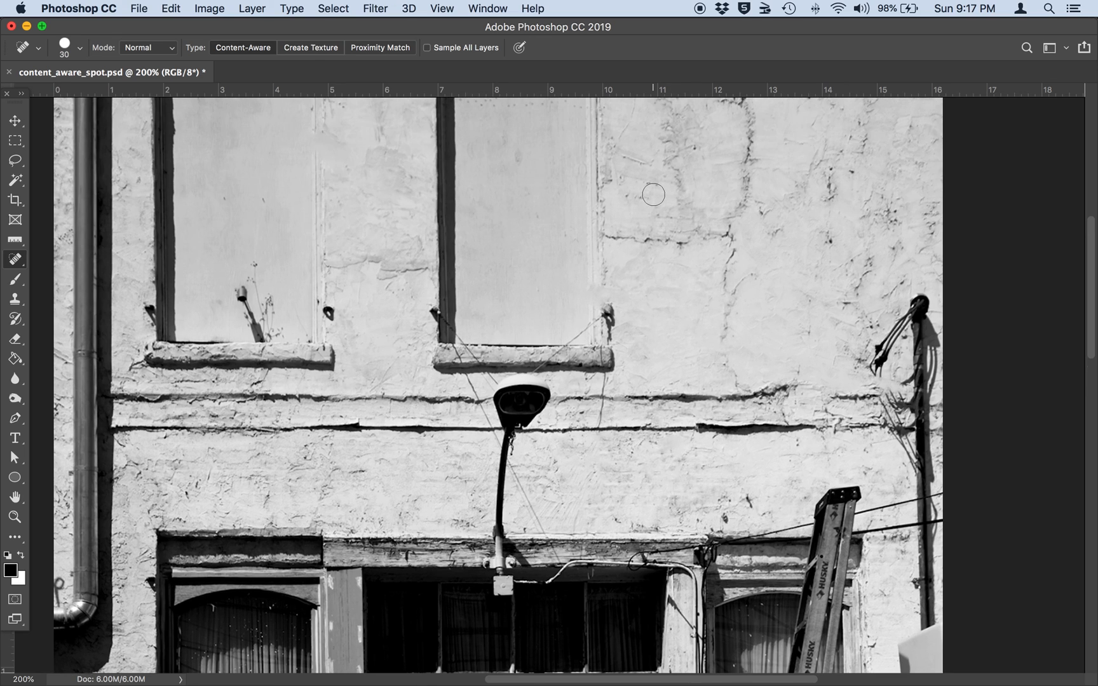